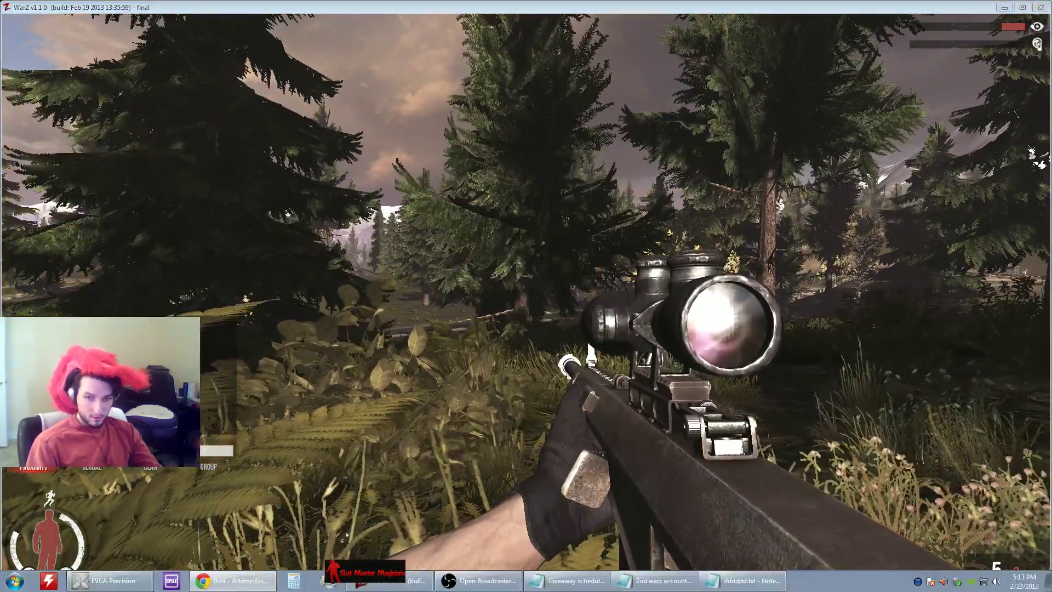
# Walk the War Z character forward, then switch to the Twitch Broadcaster Dashboard in Chrome.
pyautogui.press('w')
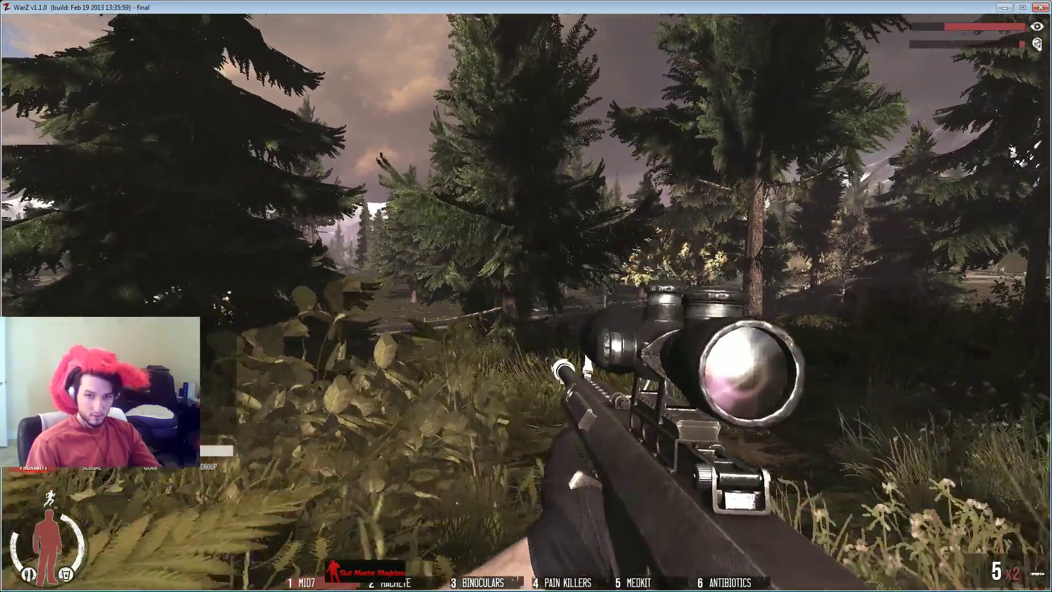
pyautogui.hotkey('alt', 'Tab')
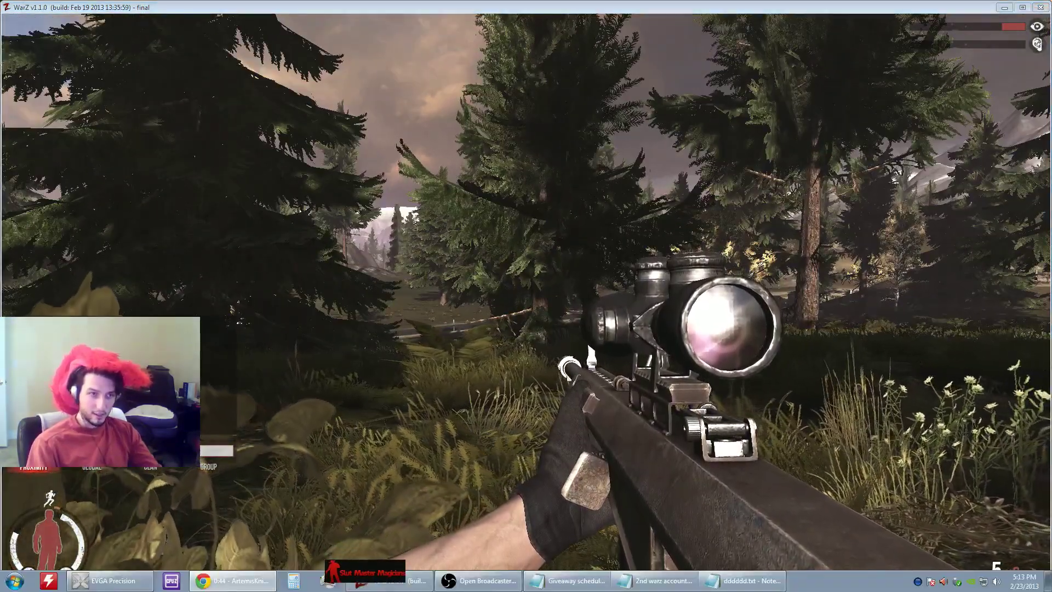
pyautogui.hotkey('alt', 'Tab')
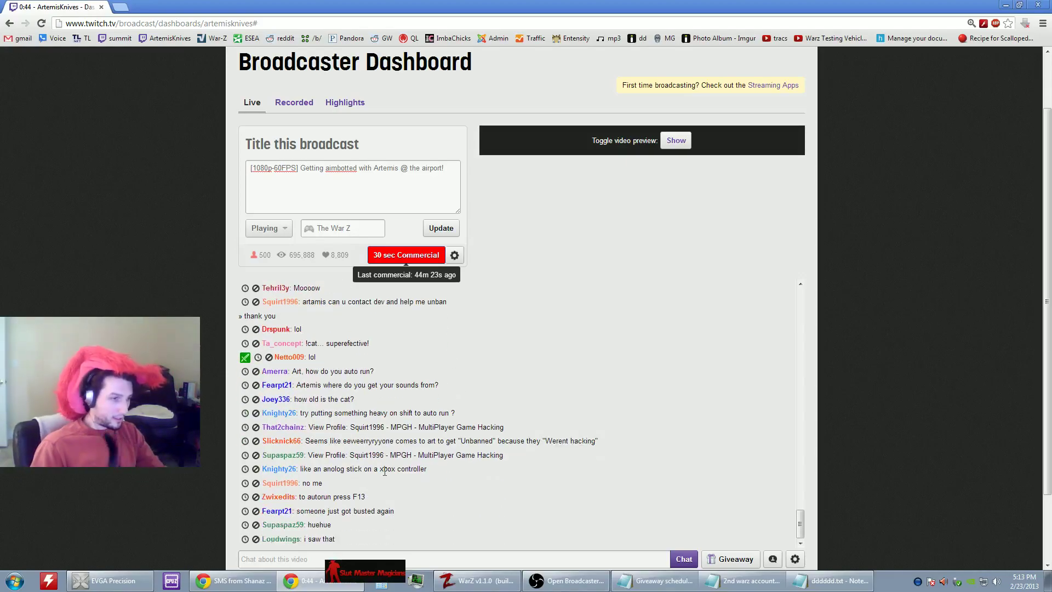
# Search Google for 'squirt1996 warz cheats' in a new tab.
pyautogui.click(119, 7)
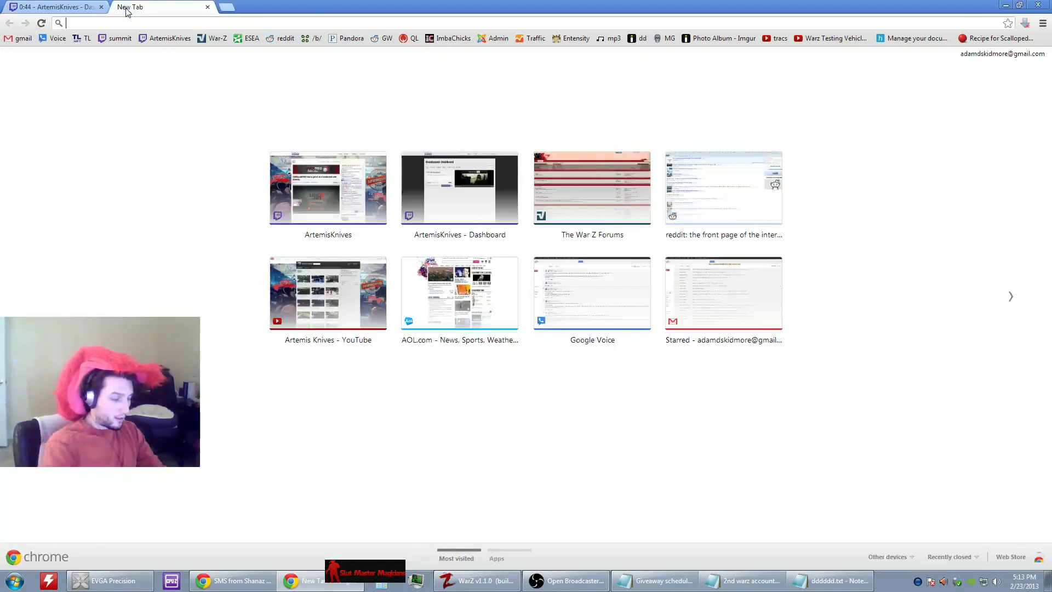
pyautogui.write('google.com')
pyautogui.press('Return')
pyautogui.write('sq')
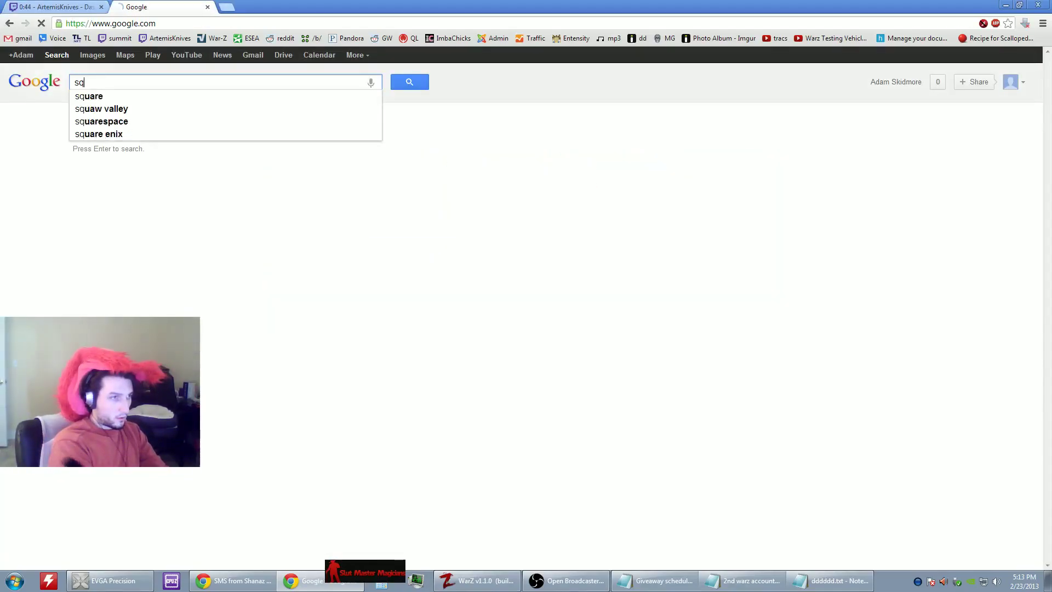
pyautogui.write('uirt1996 w')
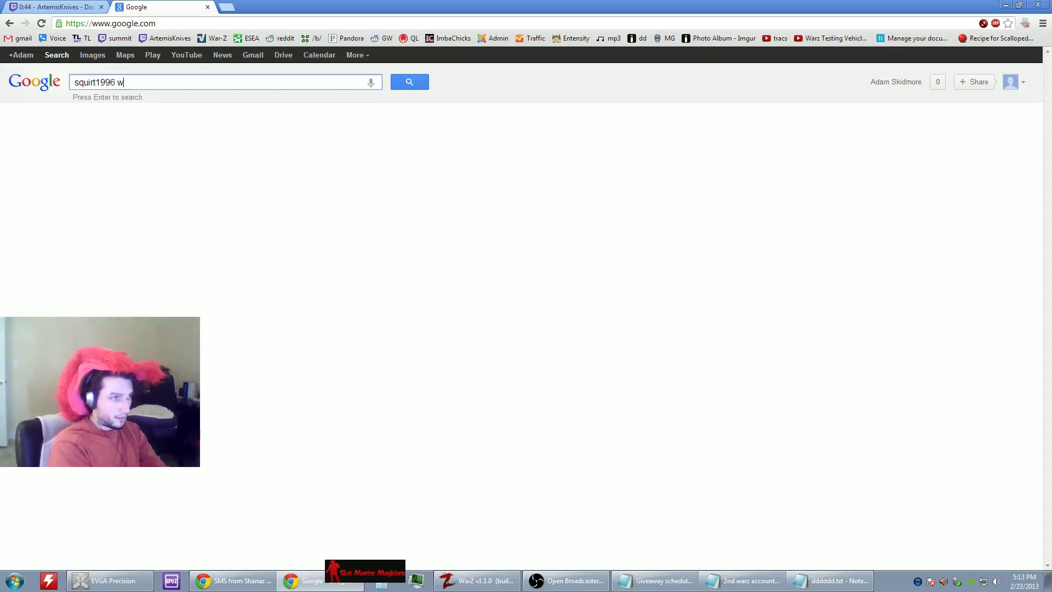
pyautogui.write('arz cheats')
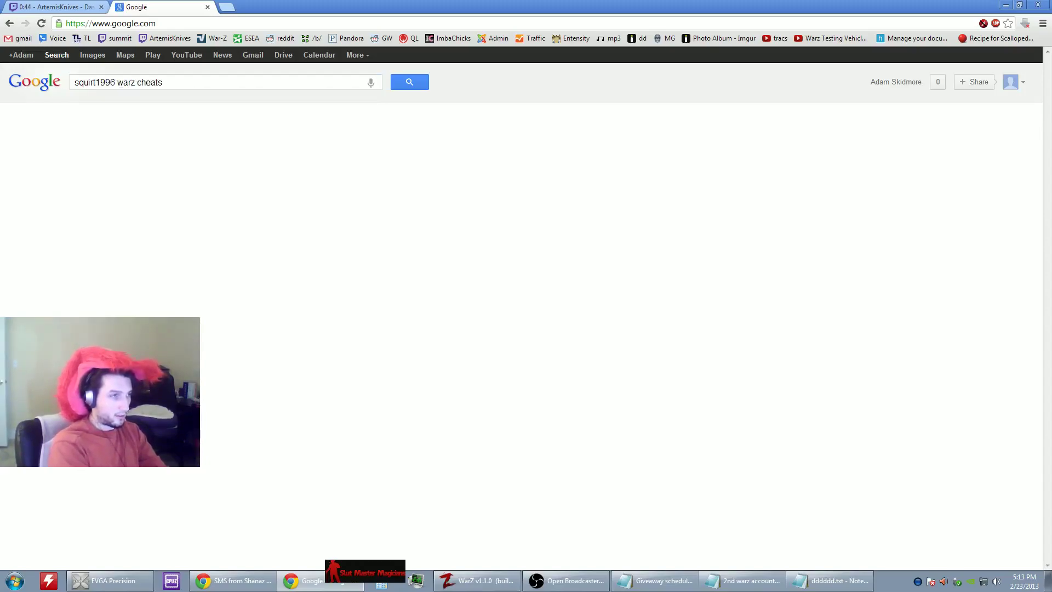
pyautogui.press('Return')
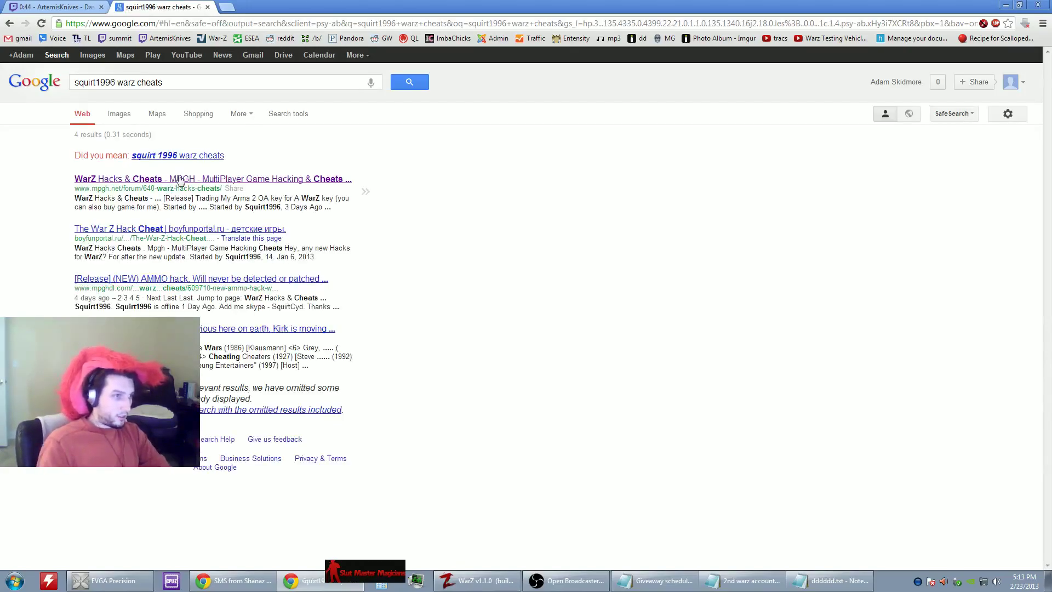
pyautogui.click(179, 179)
pyautogui.scroll(-1, 179, 174)
pyautogui.scroll(-1, 247, 197)
pyautogui.scroll(-2, 299, 210)
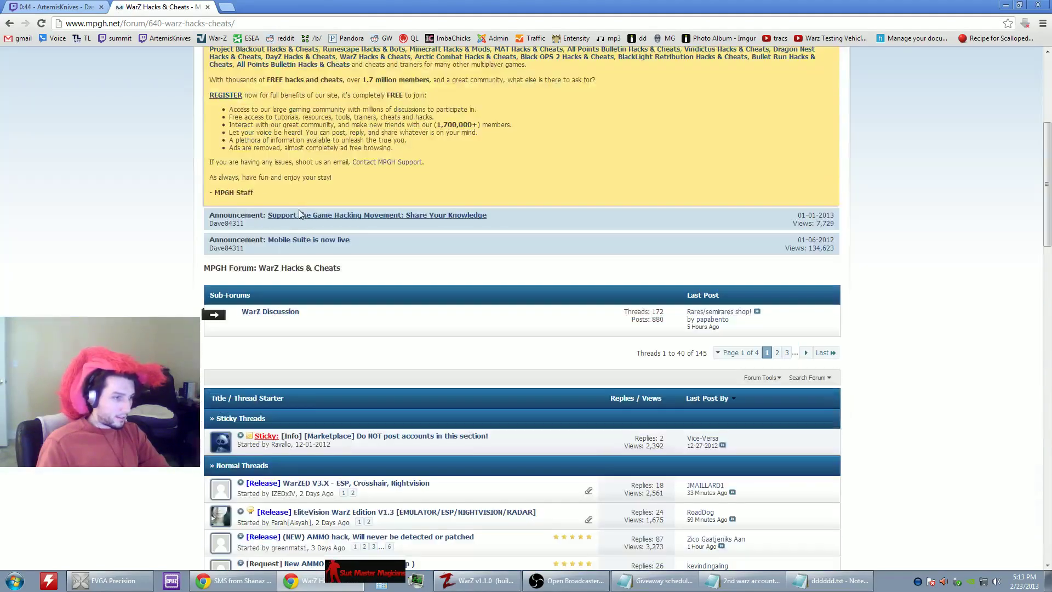
pyautogui.hotkey('ctrl', 'f')
pyautogui.write('sq')
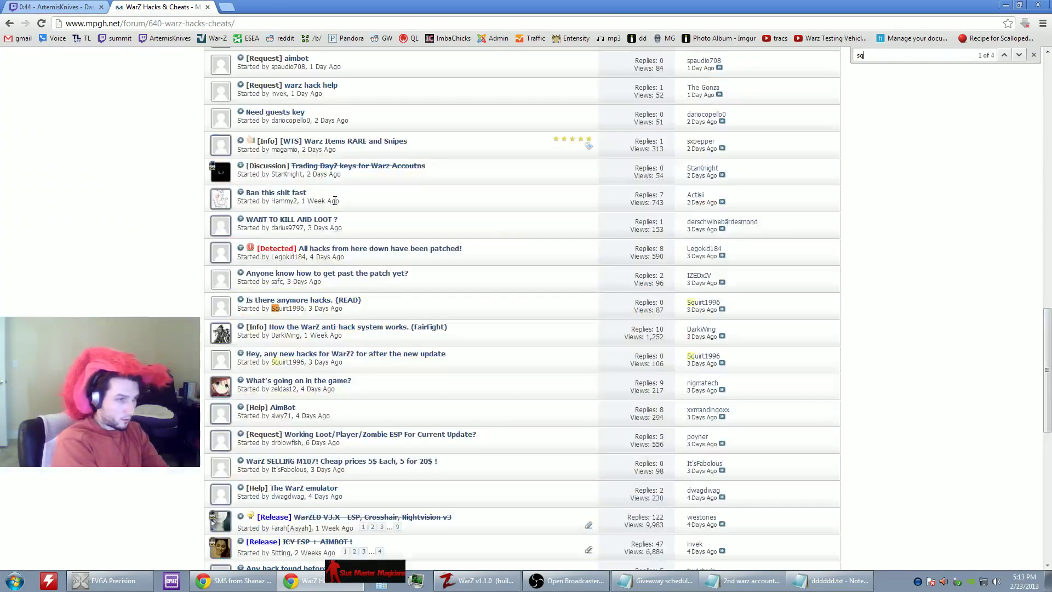
pyautogui.write('uir')
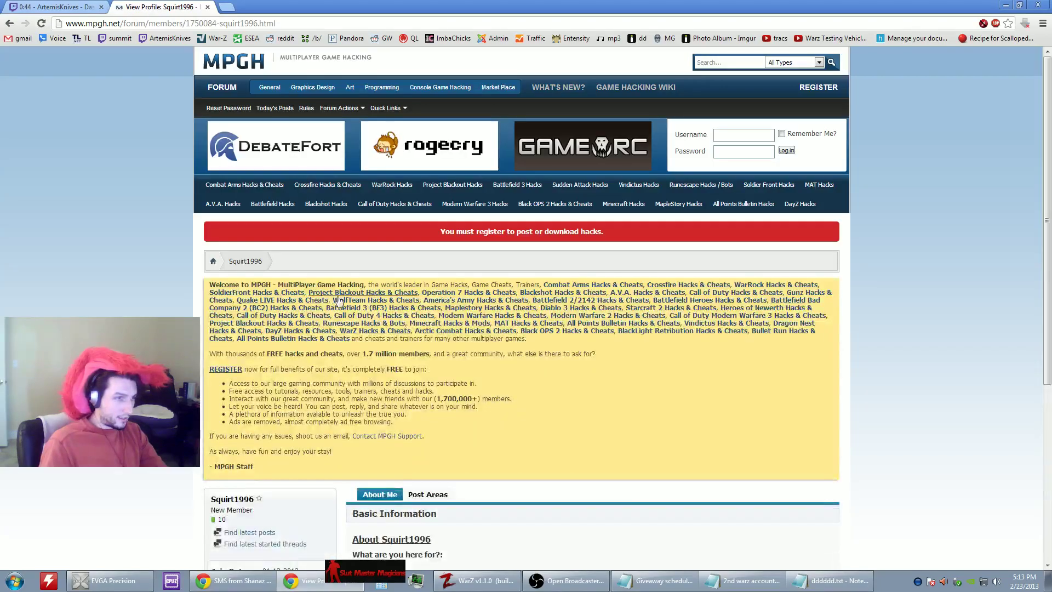
pyautogui.scroll(-3, 348, 320)
pyautogui.scroll(-1, 416, 325)
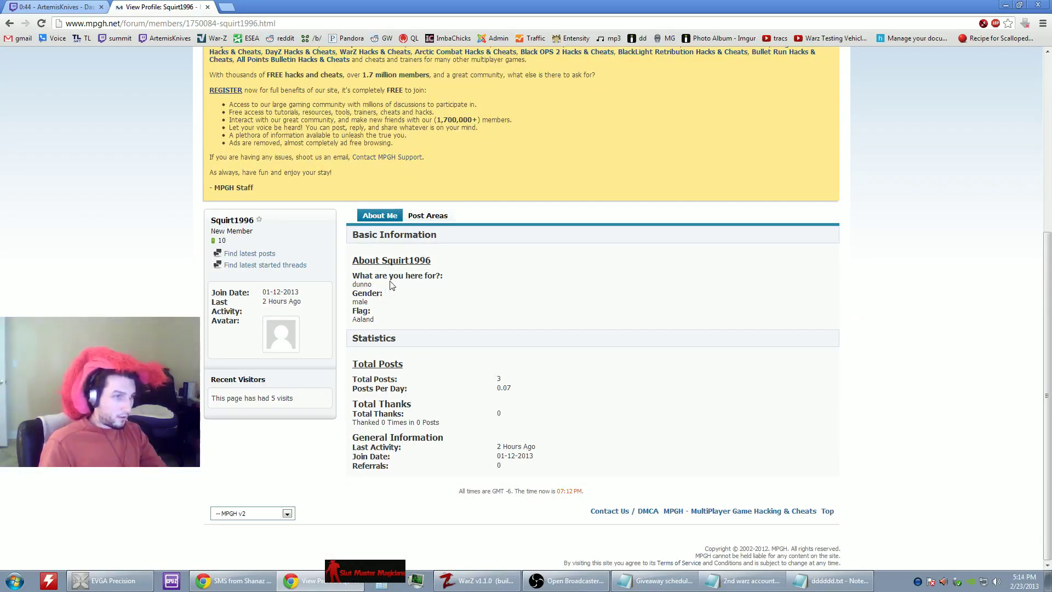
pyautogui.moveTo(395, 276)
pyautogui.mouseDown()
pyautogui.moveTo(434, 279)
pyautogui.moveTo(384, 286)
pyautogui.mouseUp()
pyautogui.click(381, 297)
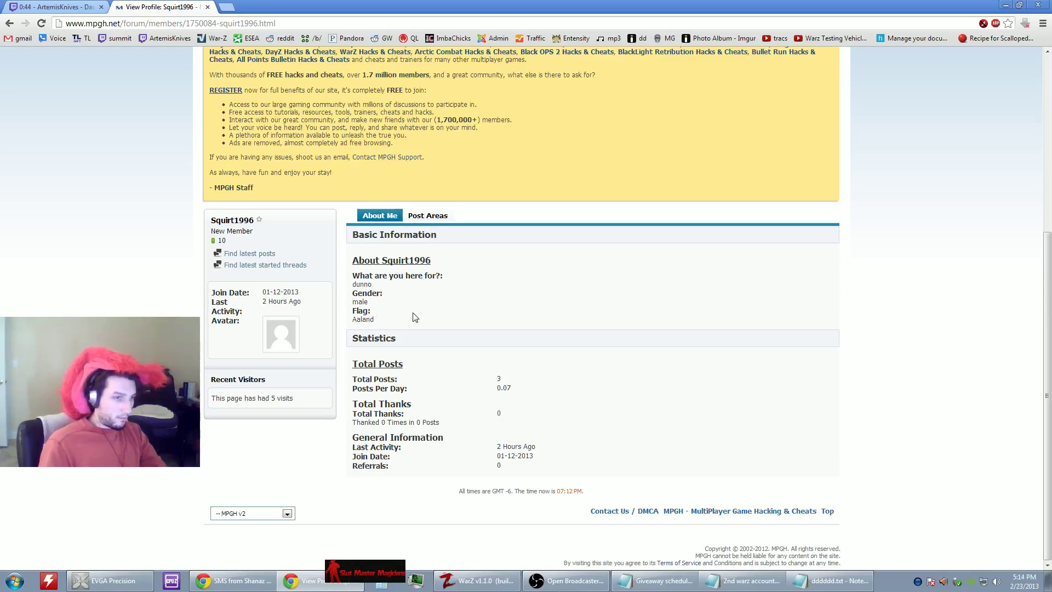
pyautogui.click(426, 217)
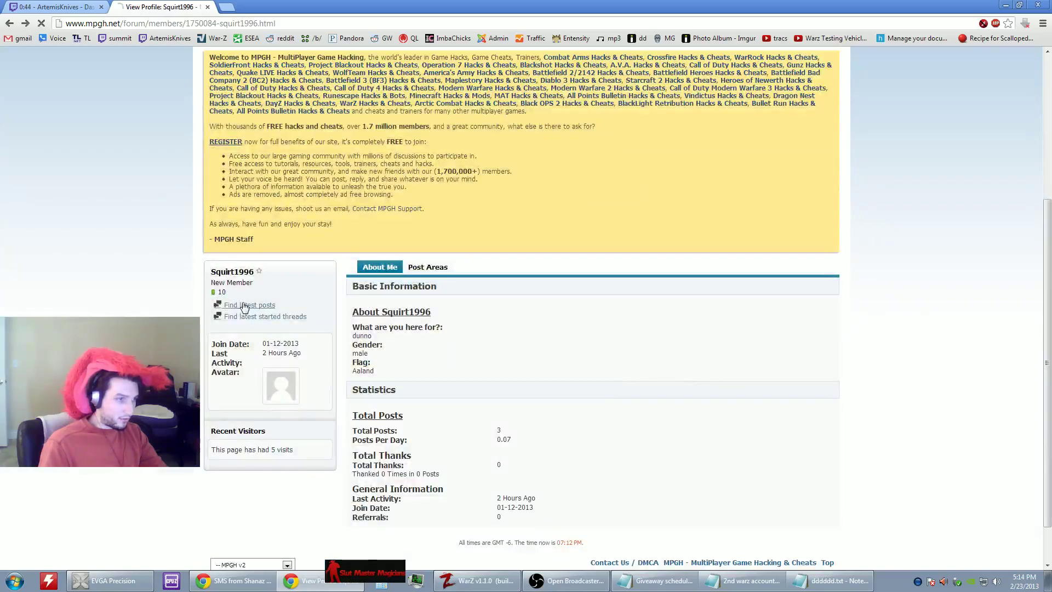
pyautogui.click(244, 306)
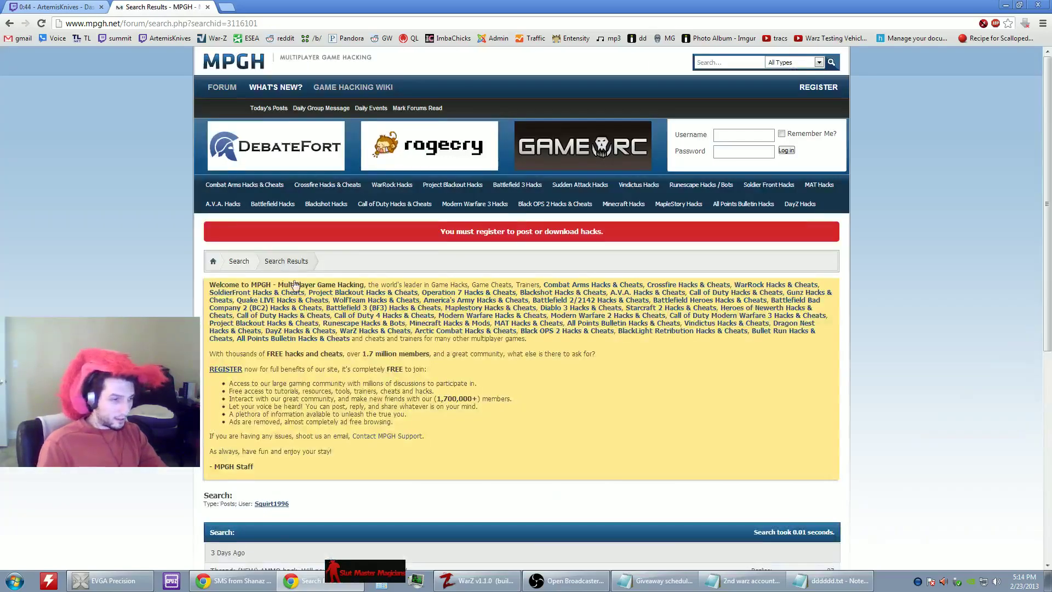
pyautogui.scroll(-4, 295, 285)
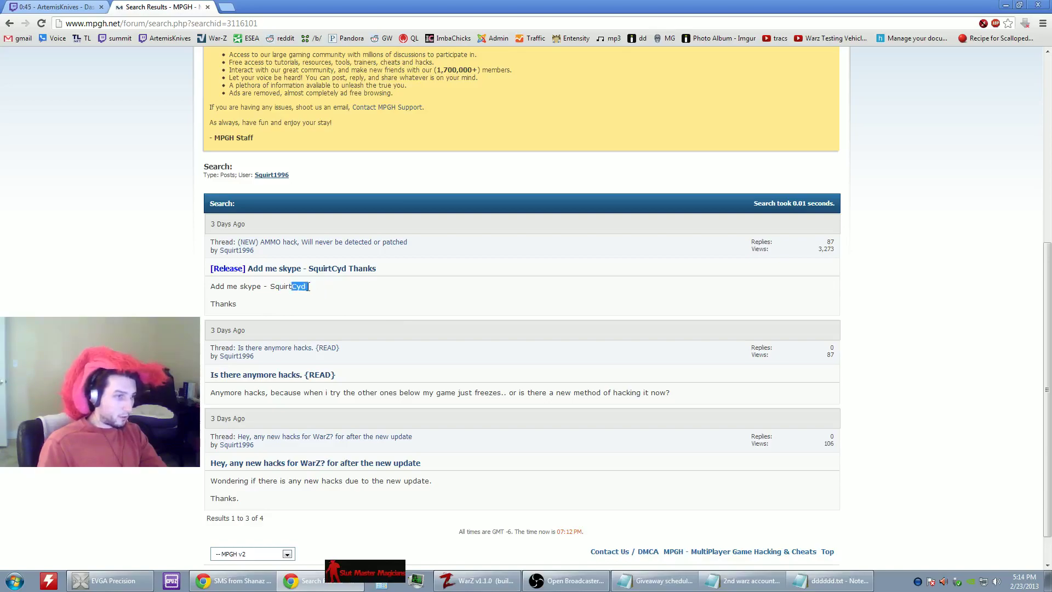
pyautogui.click(308, 286)
pyautogui.scroll(-2, 346, 287)
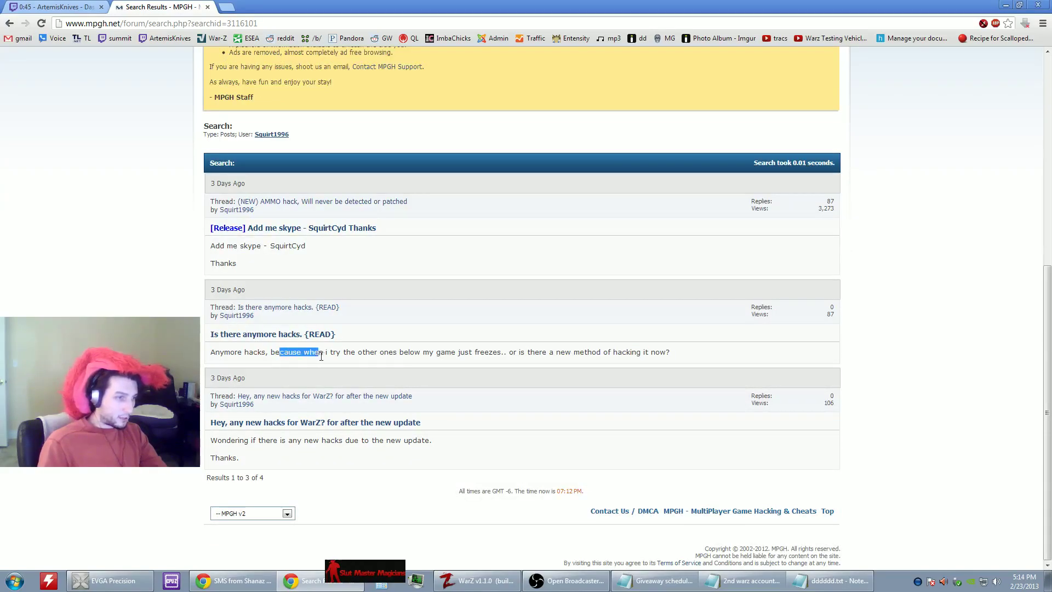
pyautogui.moveTo(363, 352); pyautogui.dragTo(405, 352)
pyautogui.click(423, 353)
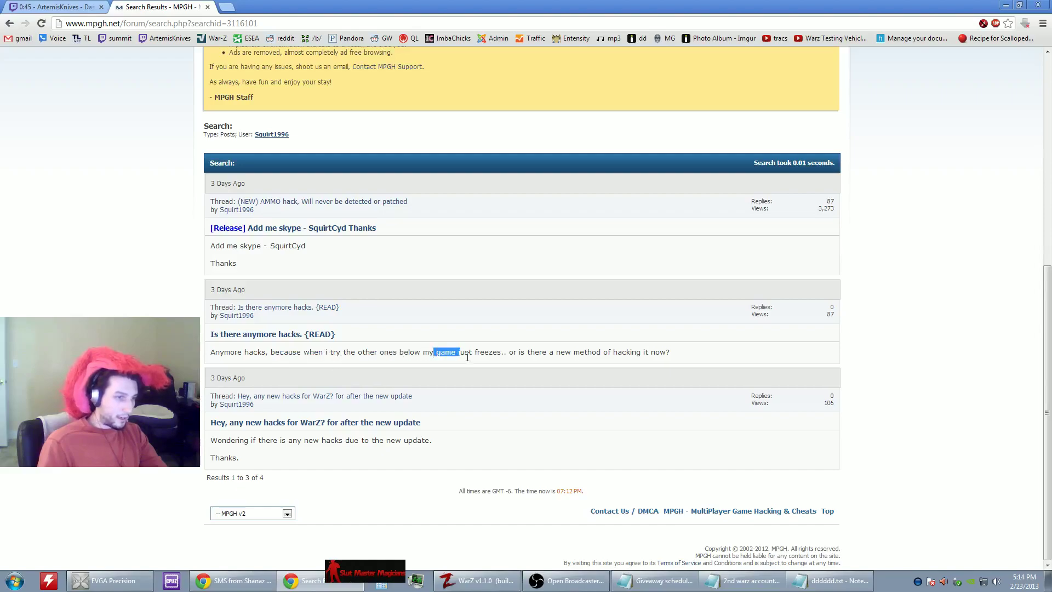
pyautogui.moveTo(500, 355); pyautogui.dragTo(549, 356)
pyautogui.click(556, 356)
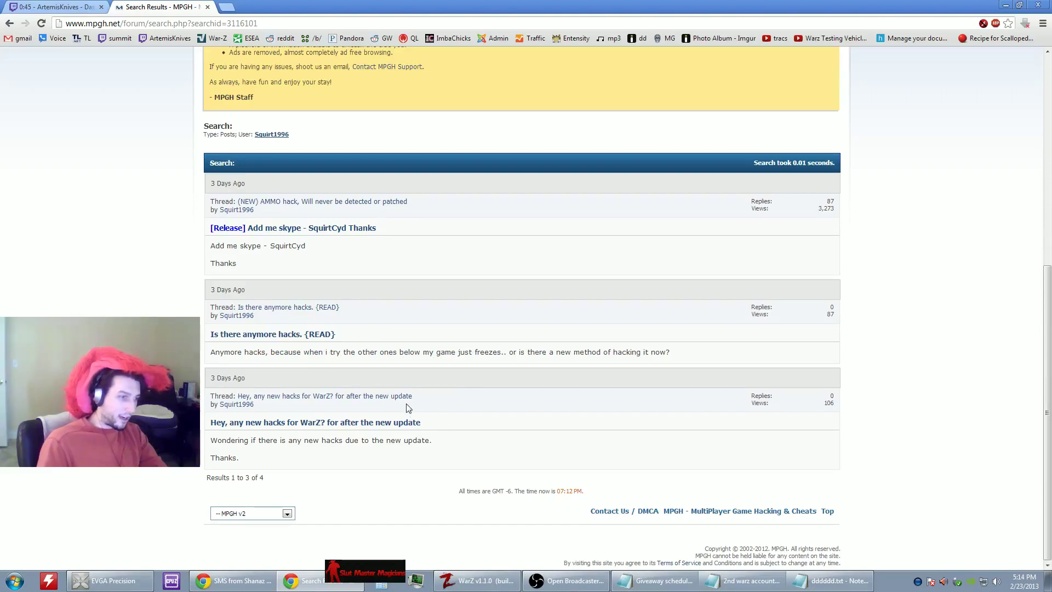
pyautogui.moveTo(306, 441); pyautogui.dragTo(346, 442)
pyautogui.click(375, 442)
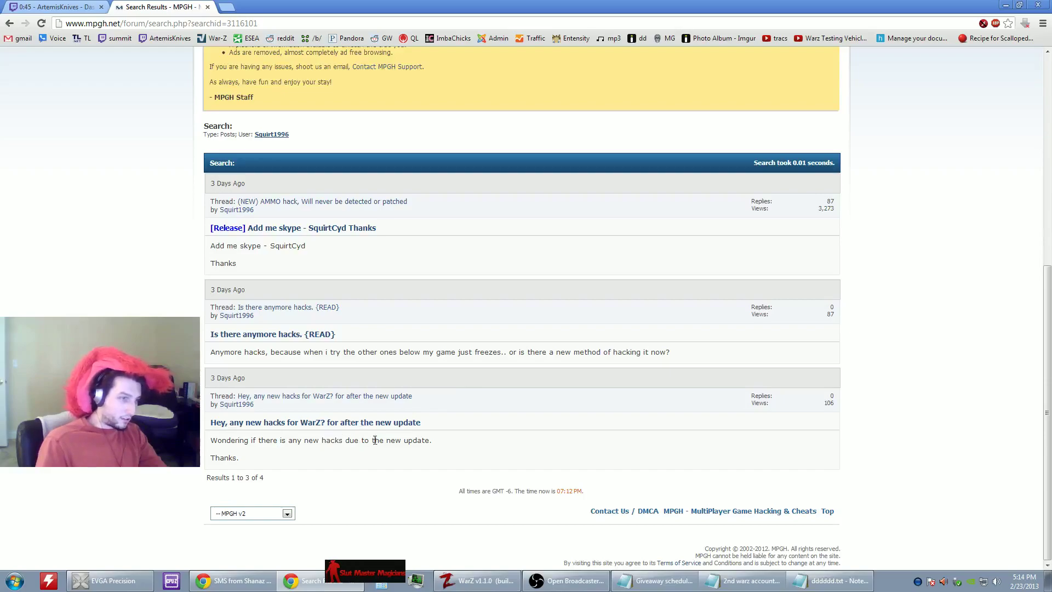
# Close the MPGH Search Results tab to return to the Twitch dashboard chat.
pyautogui.click(209, 8)
pyautogui.scroll(-2, 528, 437)
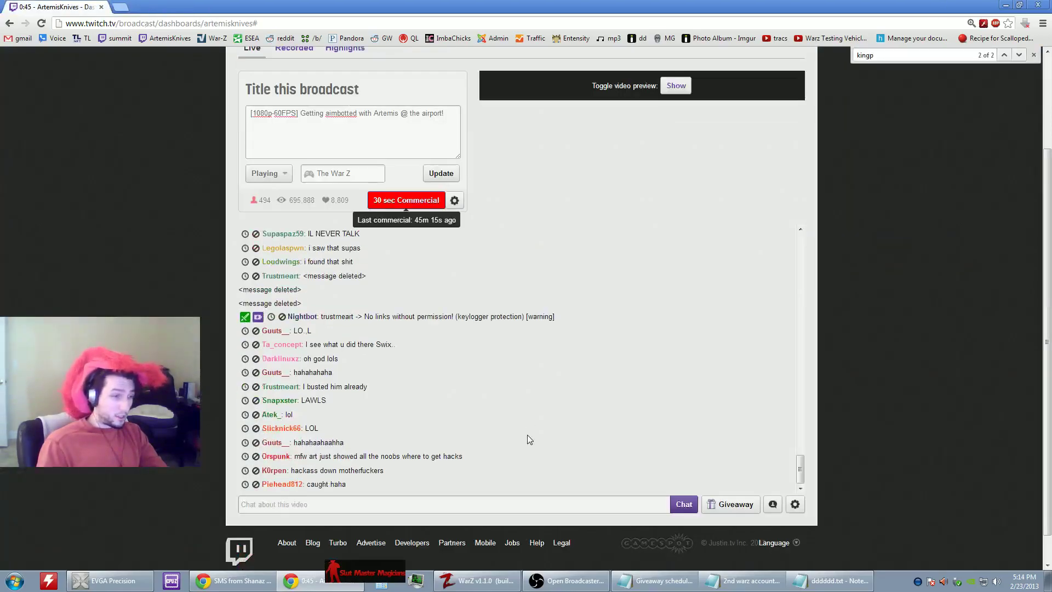
pyautogui.scroll(1, 528, 427)
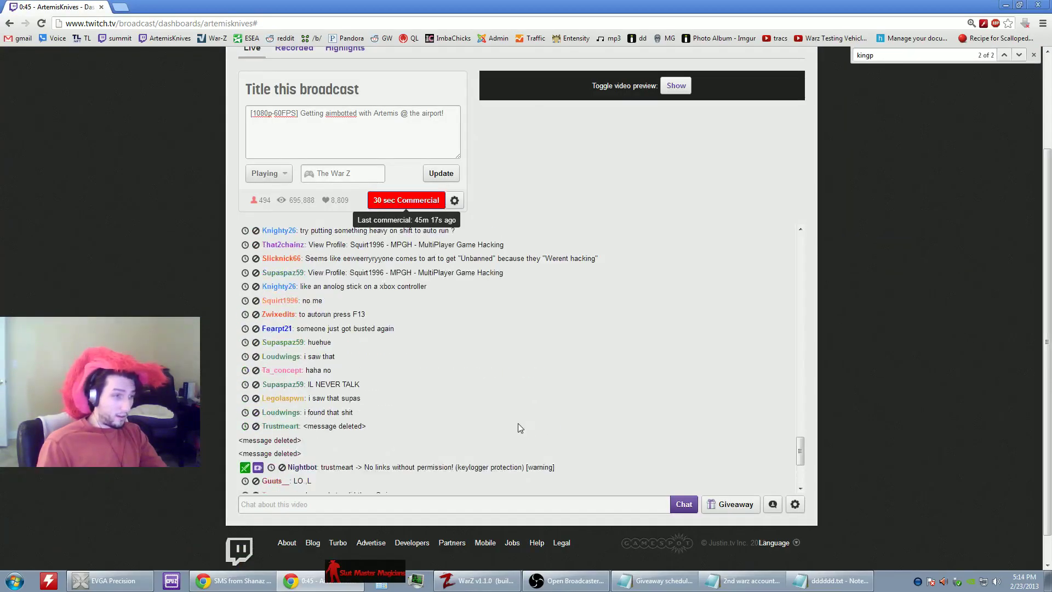
pyautogui.scroll(1, 519, 423)
pyautogui.scroll(1, 475, 408)
pyautogui.scroll(1, 446, 395)
pyautogui.scroll(1, 386, 370)
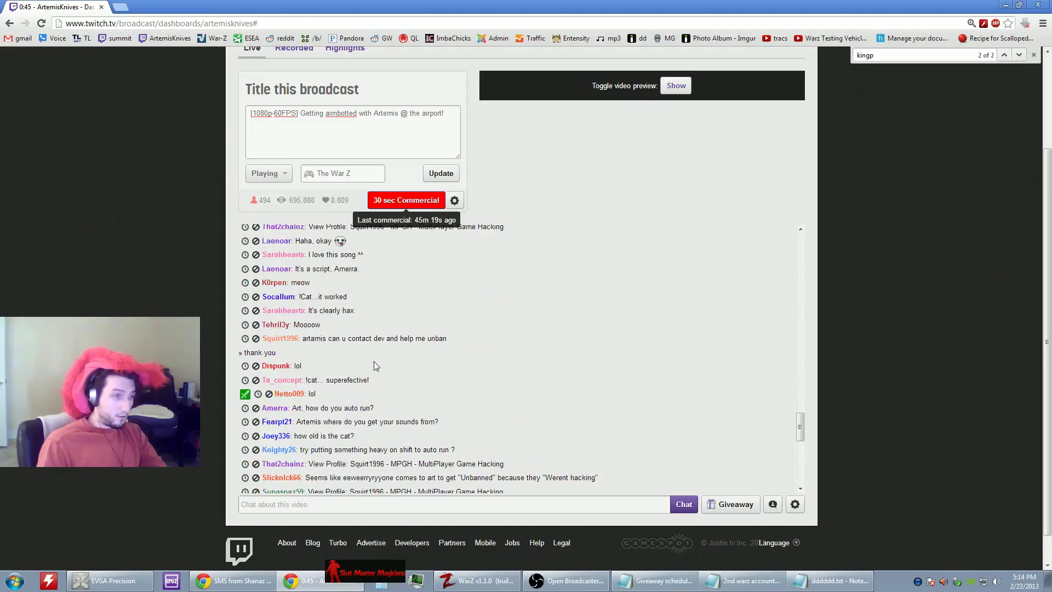
pyautogui.scroll(-3, 384, 340)
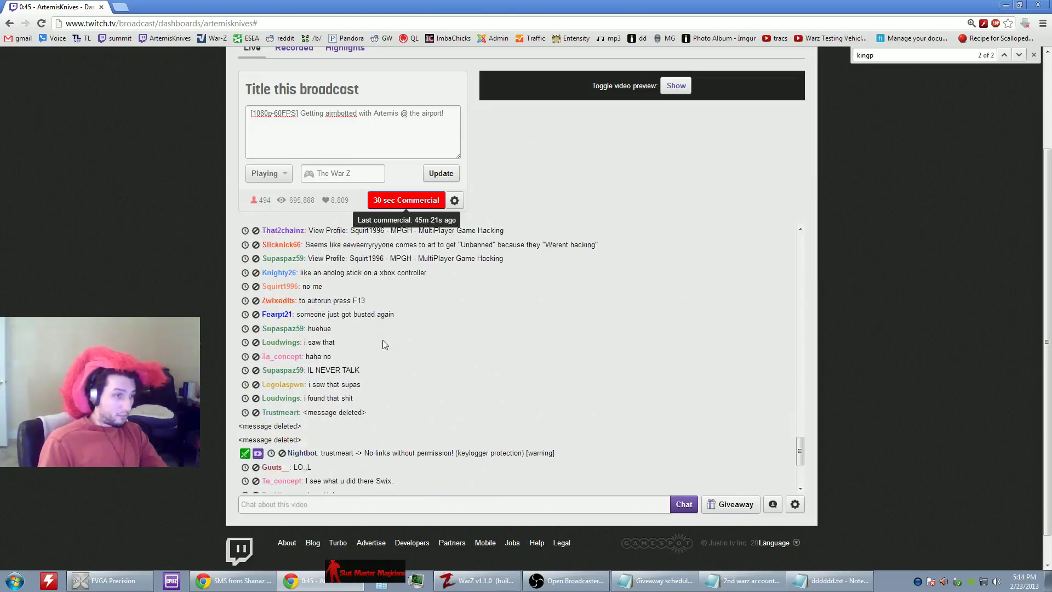
pyautogui.scroll(-3, 384, 337)
pyautogui.scroll(-1, 383, 336)
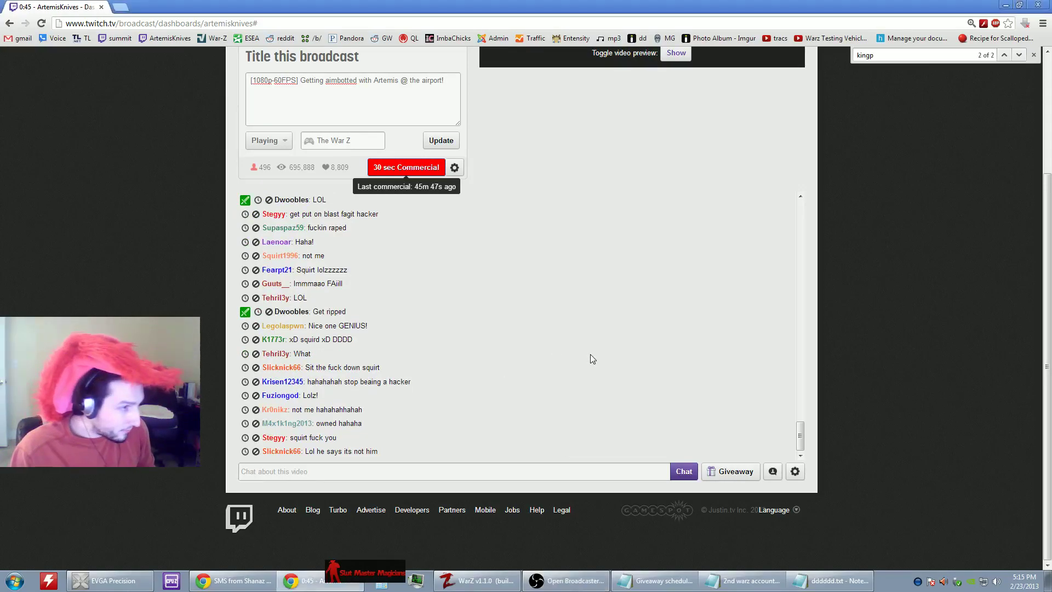
pyautogui.scroll(1, 574, 340)
pyautogui.scroll(1, 574, 338)
pyautogui.scroll(1, 559, 331)
pyautogui.scroll(1, 527, 320)
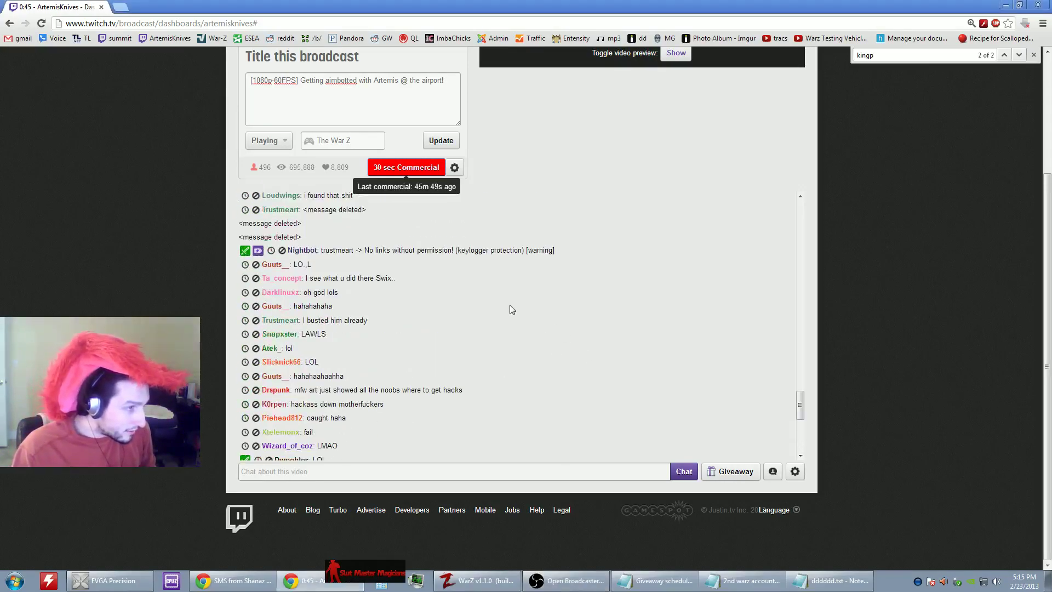
pyautogui.scroll(2, 509, 308)
pyautogui.scroll(1, 453, 288)
pyautogui.scroll(1, 317, 304)
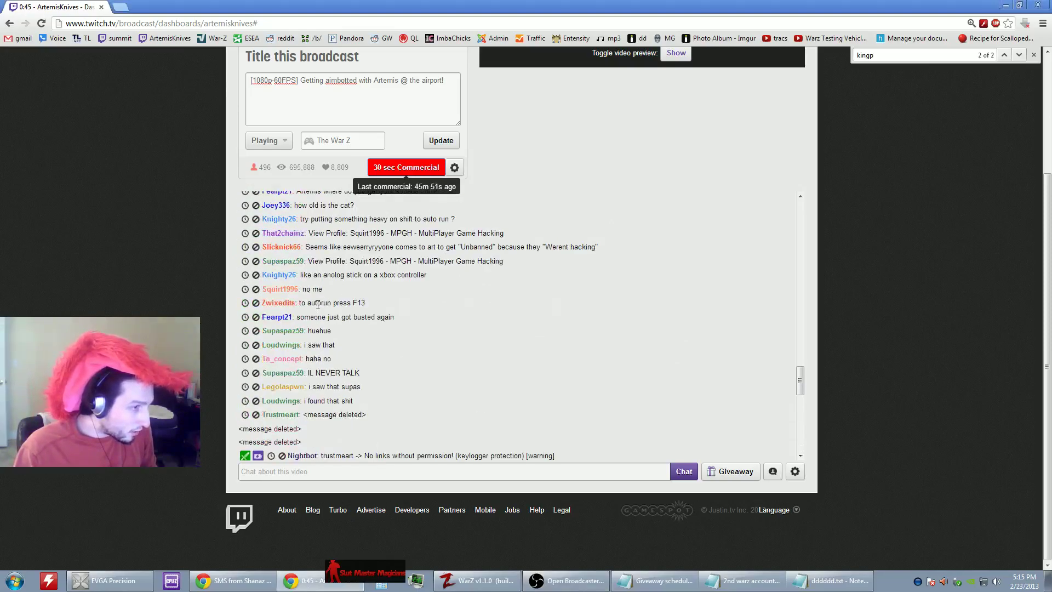
pyautogui.scroll(2, 370, 320)
pyautogui.scroll(-5, 510, 364)
pyautogui.scroll(-2, 518, 367)
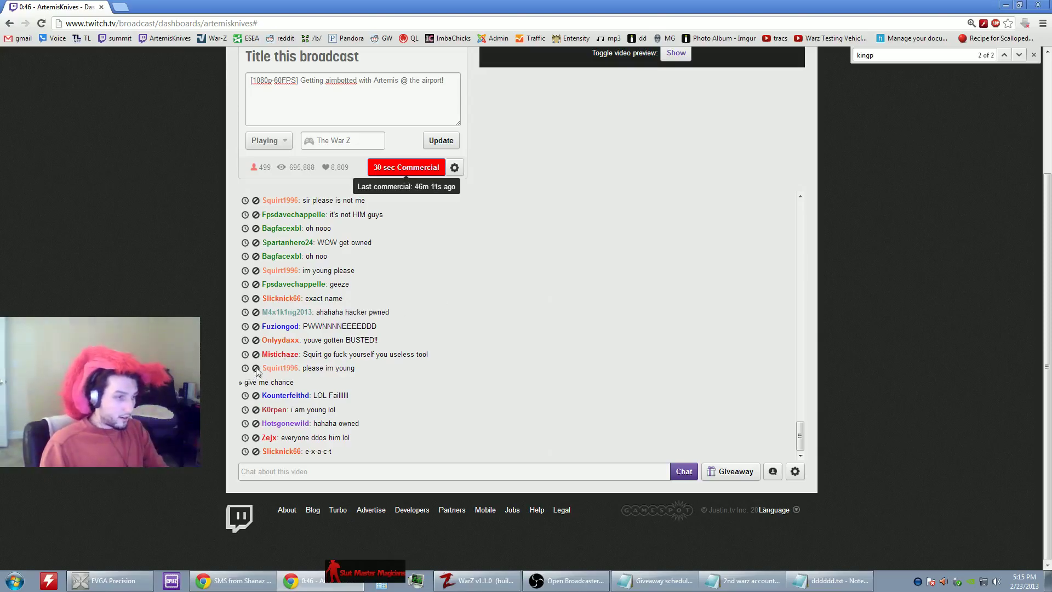
pyautogui.click(256, 369)
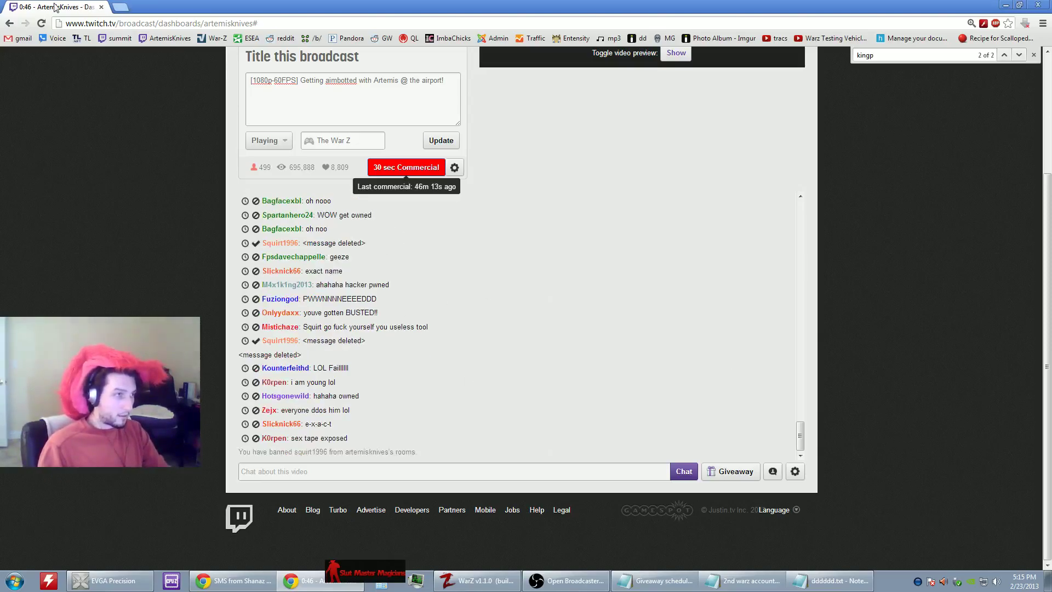
pyautogui.hotkey('alt', 'Tab')
pyautogui.press('m')
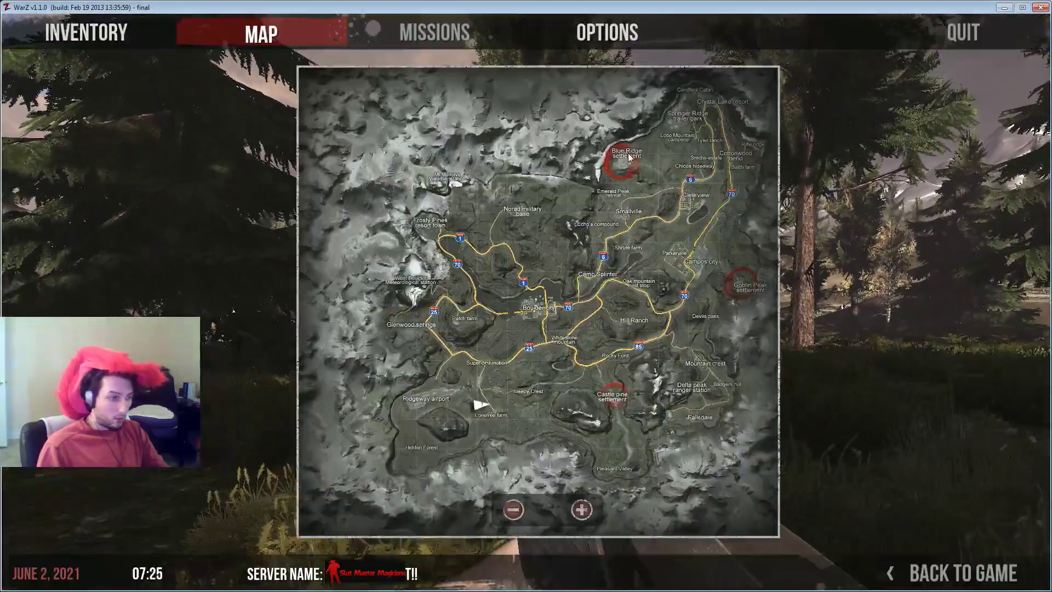
pyautogui.press('m')
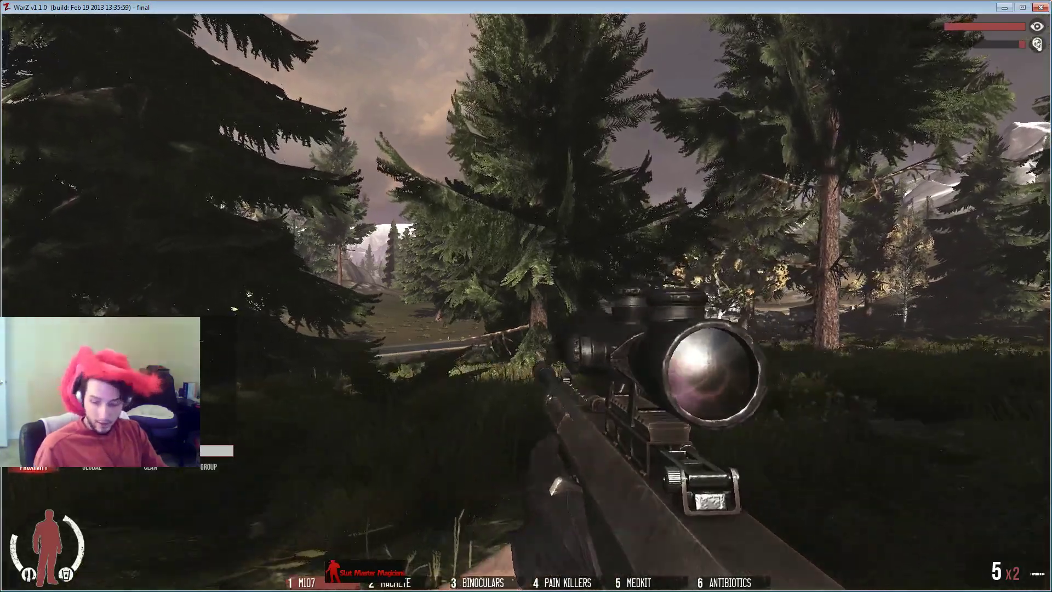
pyautogui.press('m')
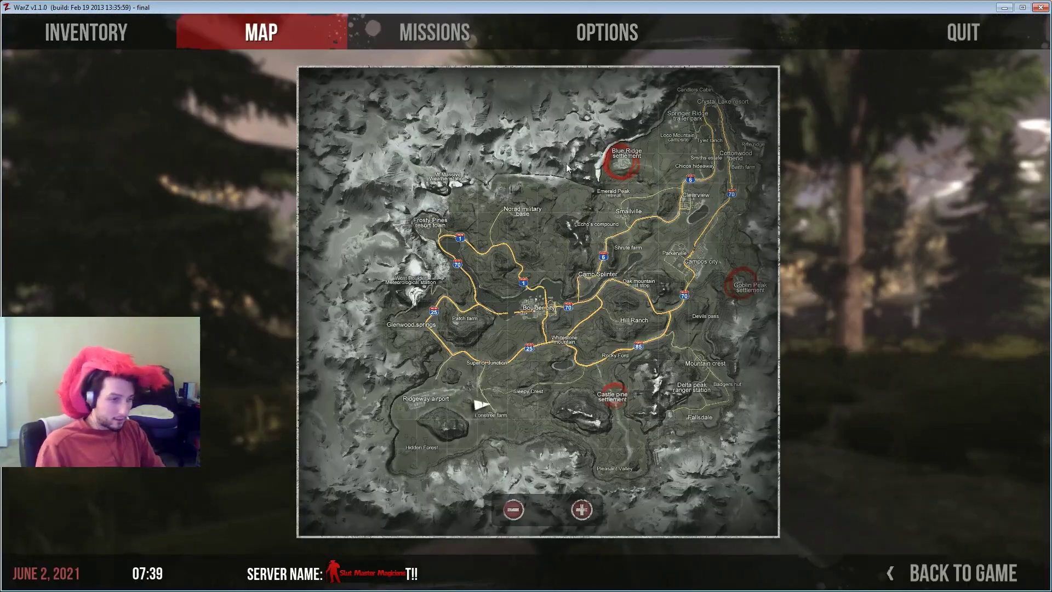